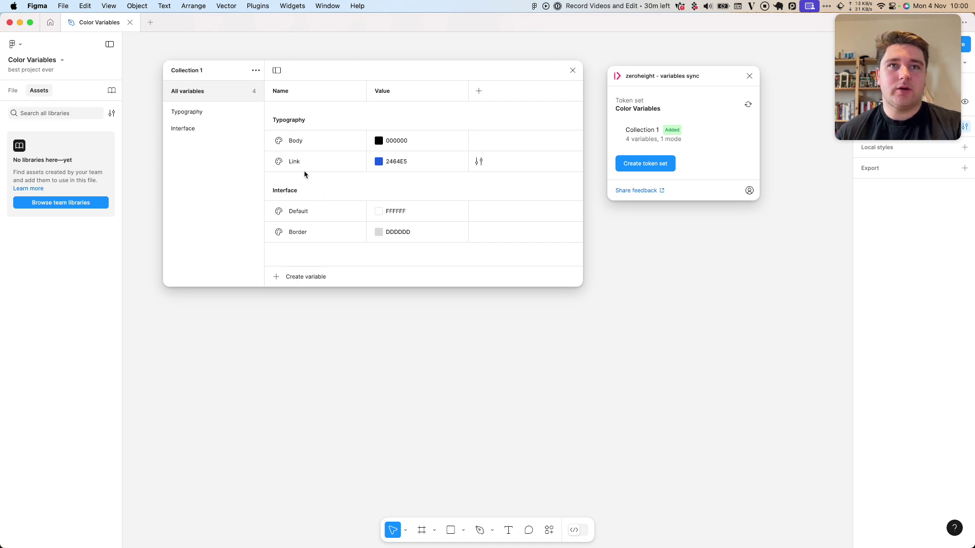
# Create a zeroheight token set from the Color Variables file's Collection 1 and open it in zeroheight.
pyautogui.moveTo(679, 81); pyautogui.dragTo(678, 78)
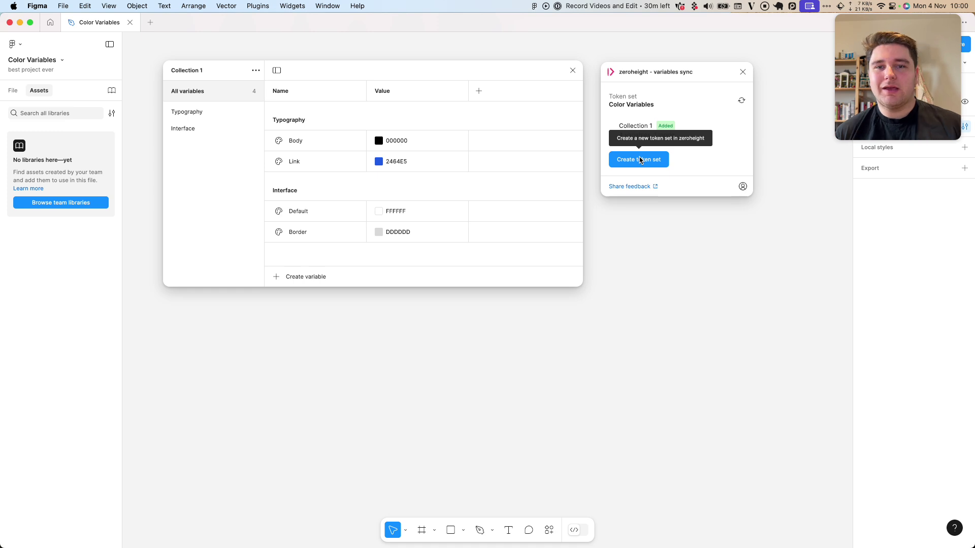
pyautogui.click(640, 160)
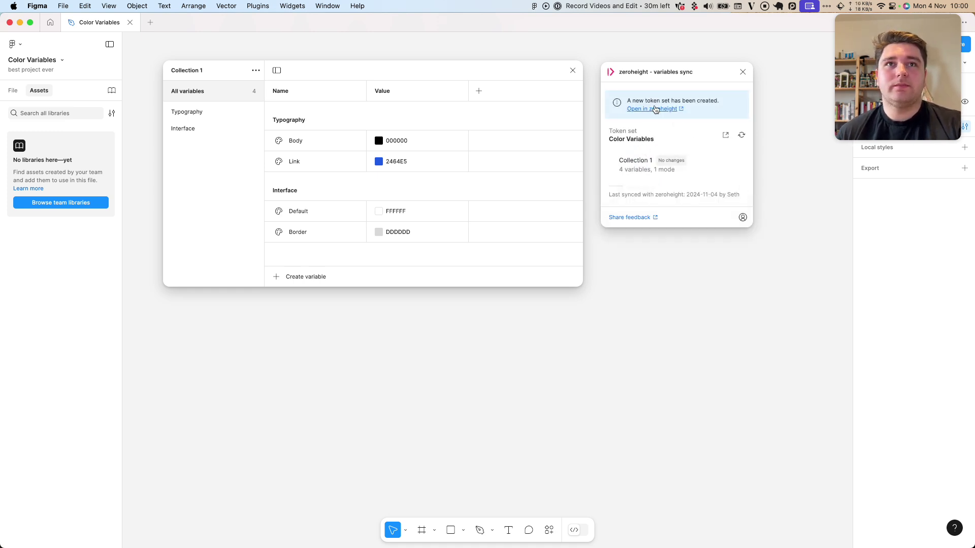
pyautogui.click(655, 108)
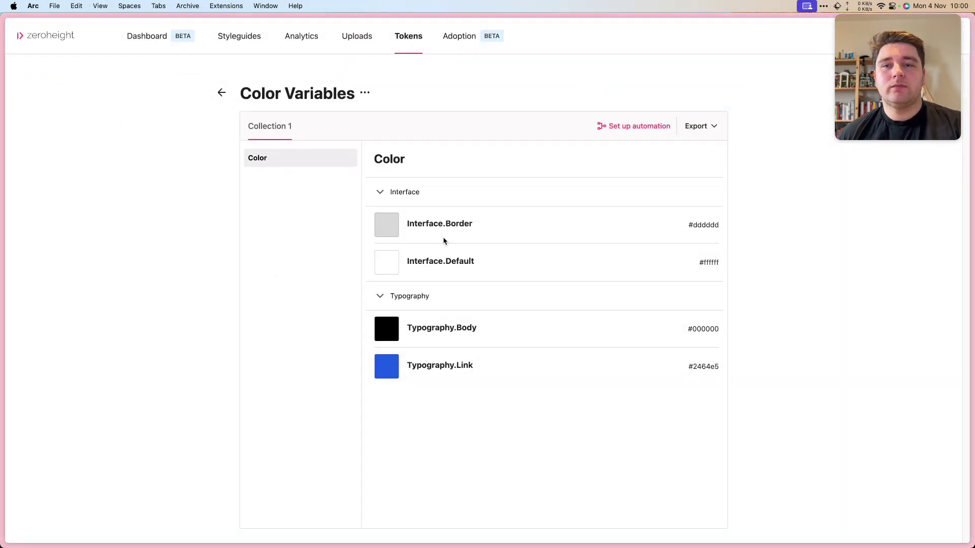
# Start setting up automation for the Color Variables token set and select a-blank-repo for token output.
pyautogui.click(633, 128)
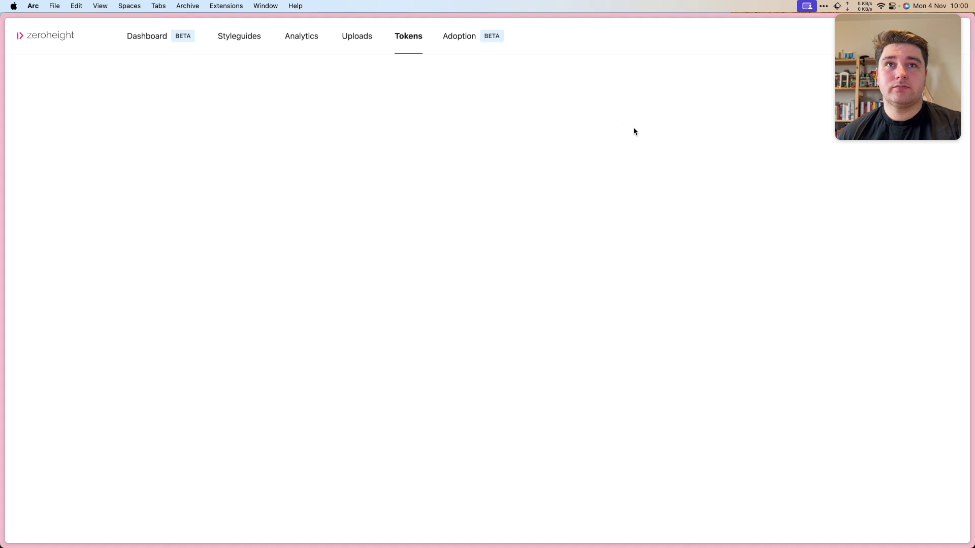
pyautogui.click(652, 523)
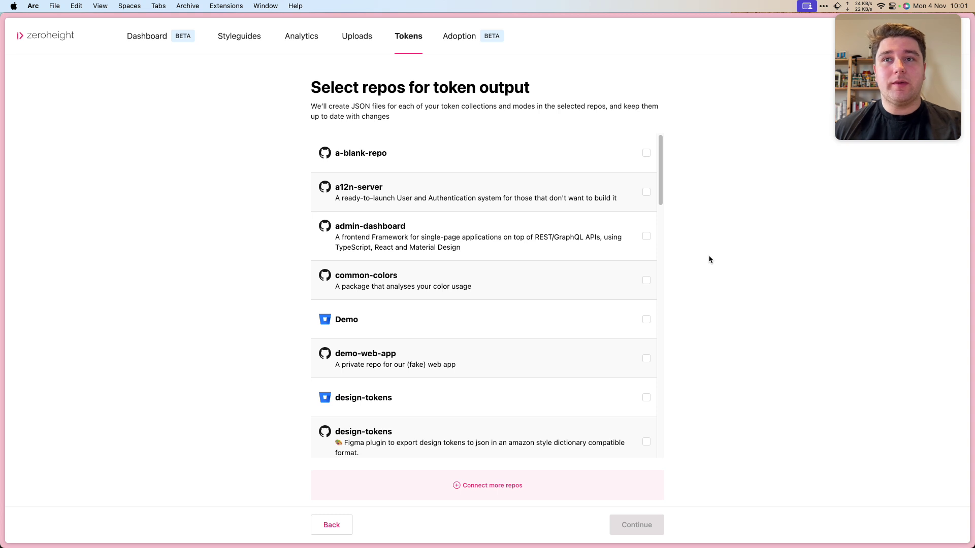
pyautogui.click(643, 154)
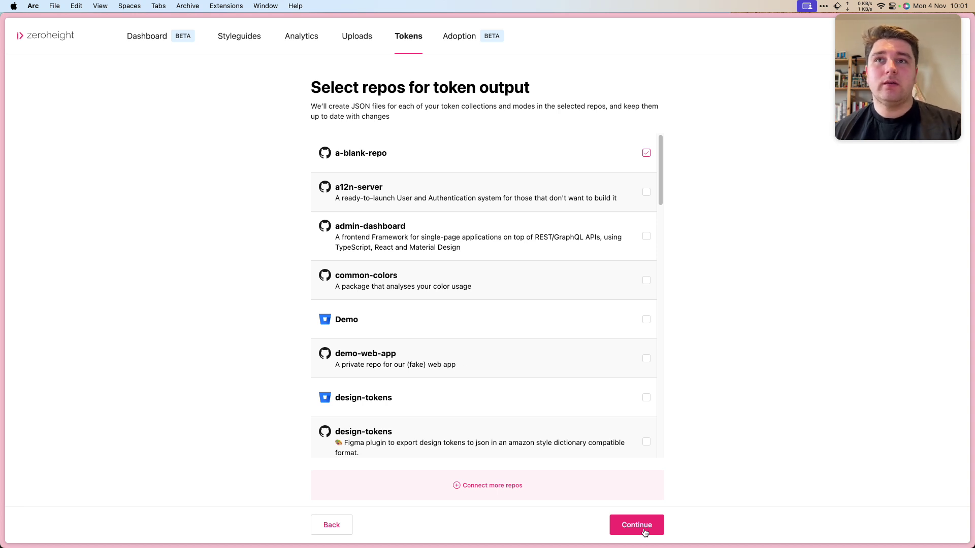
pyautogui.click(634, 190)
pyautogui.click(640, 231)
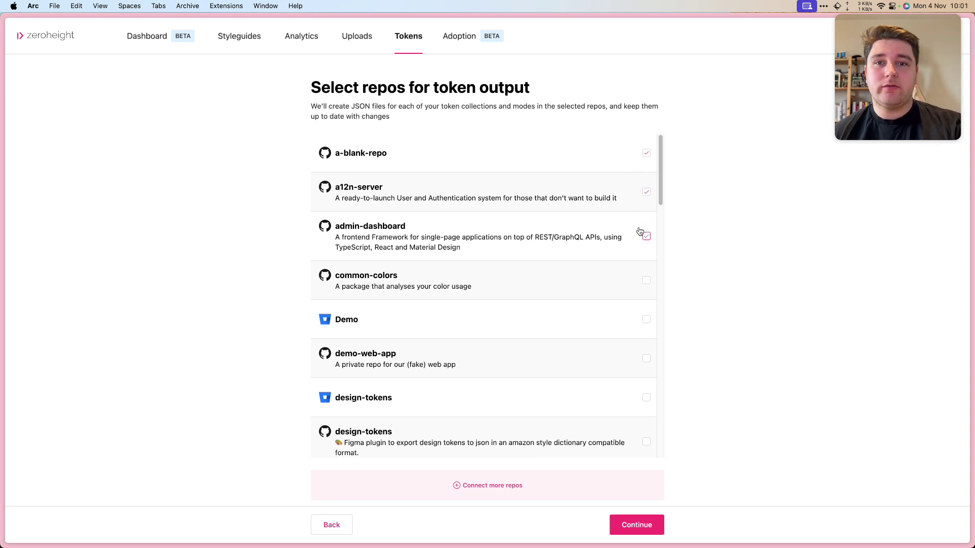
pyautogui.click(640, 234)
pyautogui.click(639, 195)
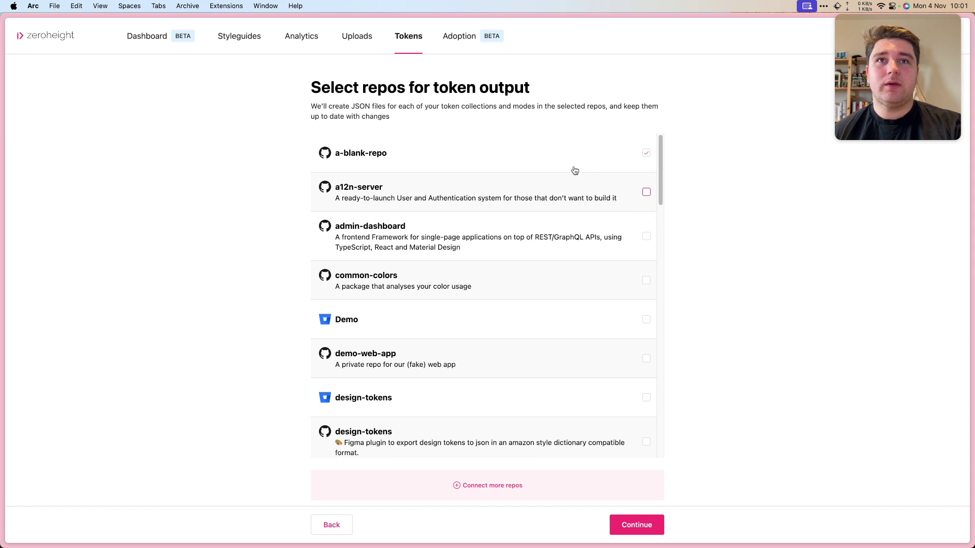
# Confirm the repo selection and enable the automation with my-tokens as the folder path for a-blank-repo.
pyautogui.click(636, 526)
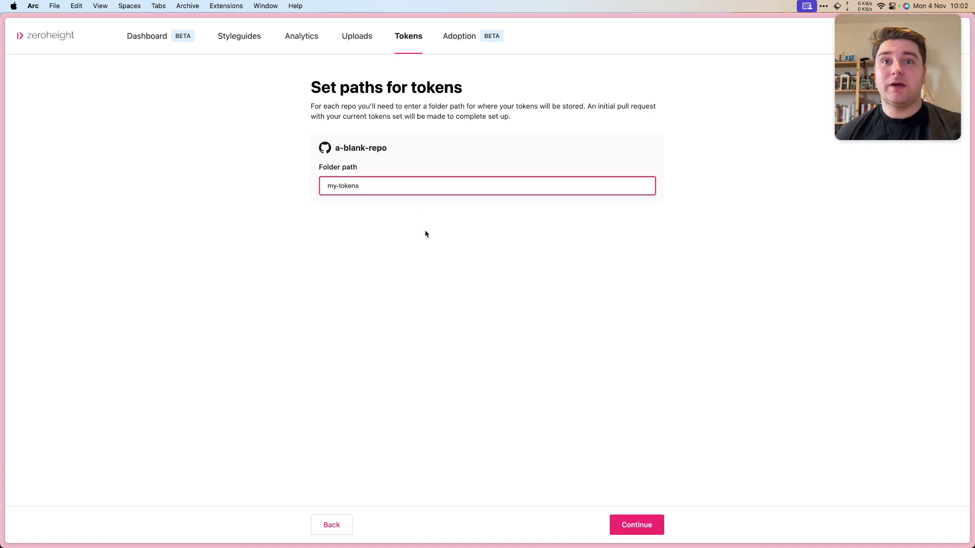
pyautogui.click(640, 524)
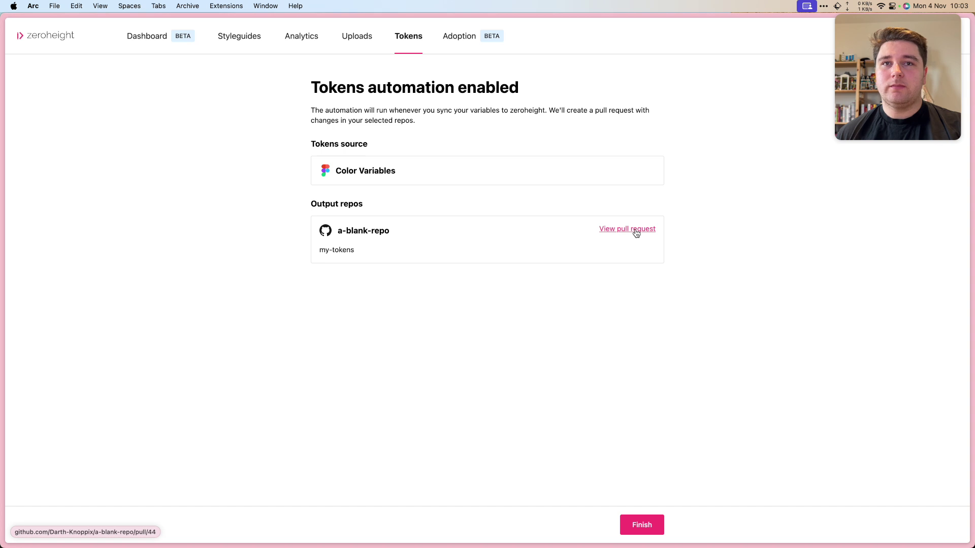
# Open the a-blank-repo pull request on GitHub and examine the Border token's type in the changed token file.
pyautogui.click(636, 232)
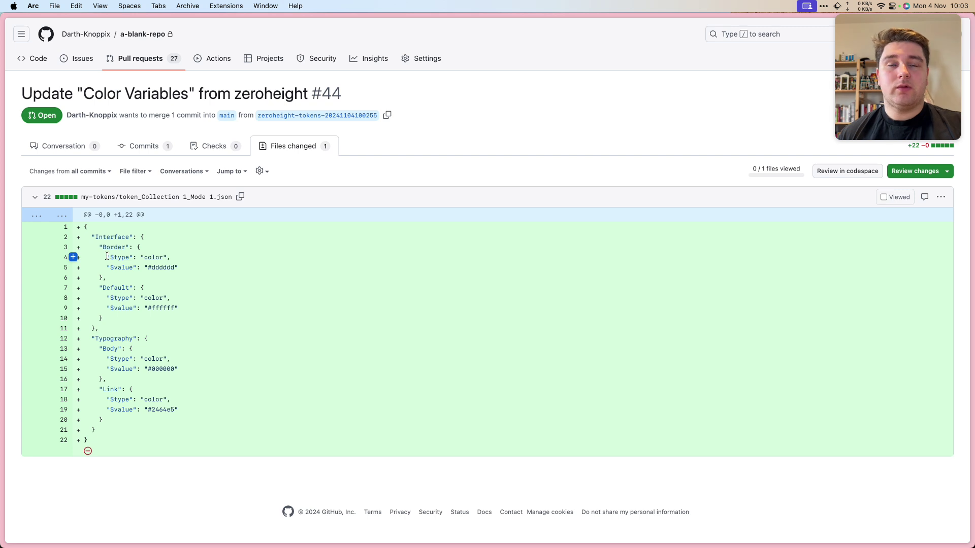
pyautogui.moveTo(107, 256); pyautogui.dragTo(168, 257)
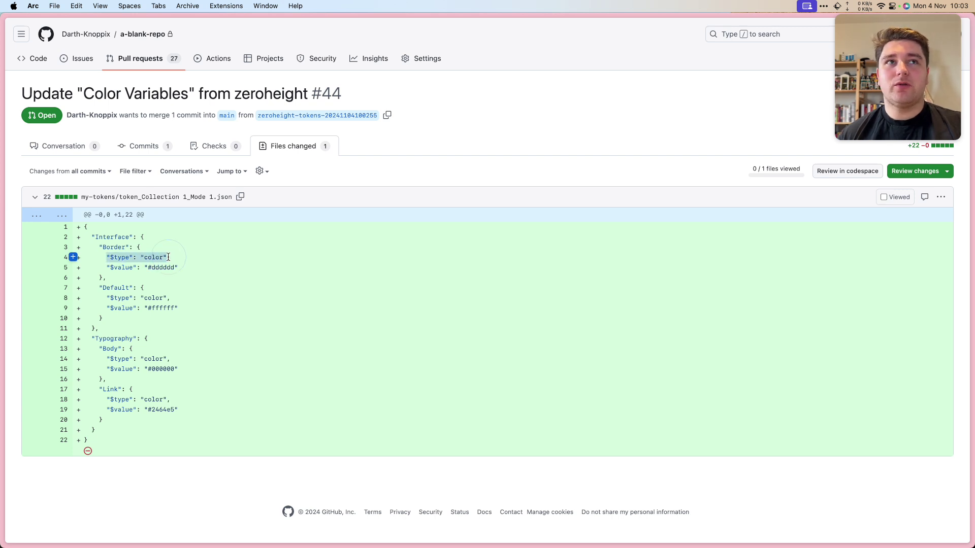
pyautogui.click(168, 257)
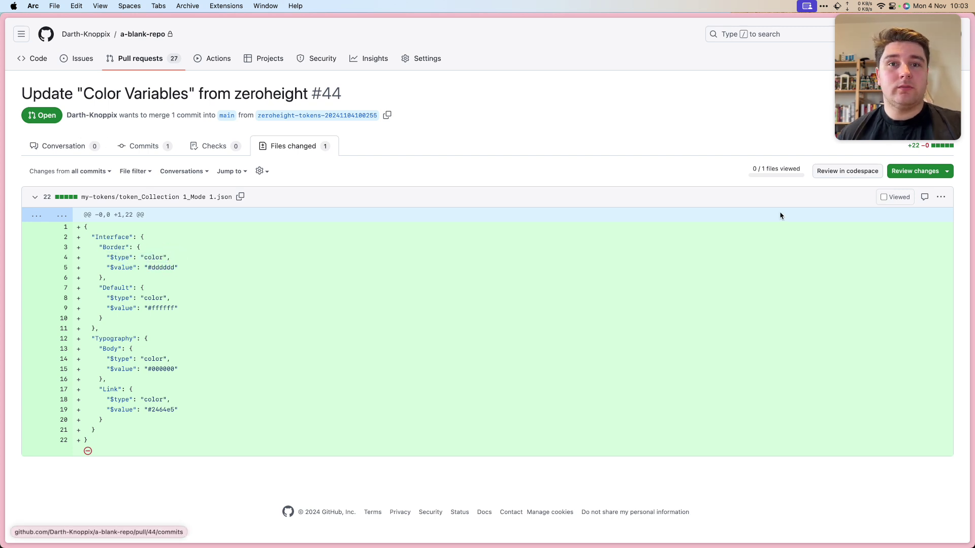
# Merge the "Color Variables" pull request into the main branch.
pyautogui.click(913, 172)
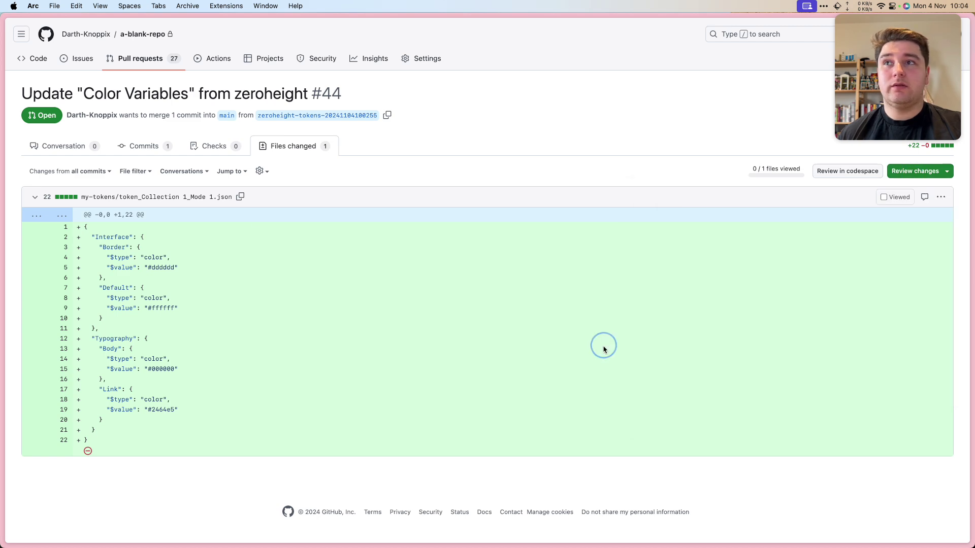
pyautogui.click(603, 346)
pyautogui.click(51, 159)
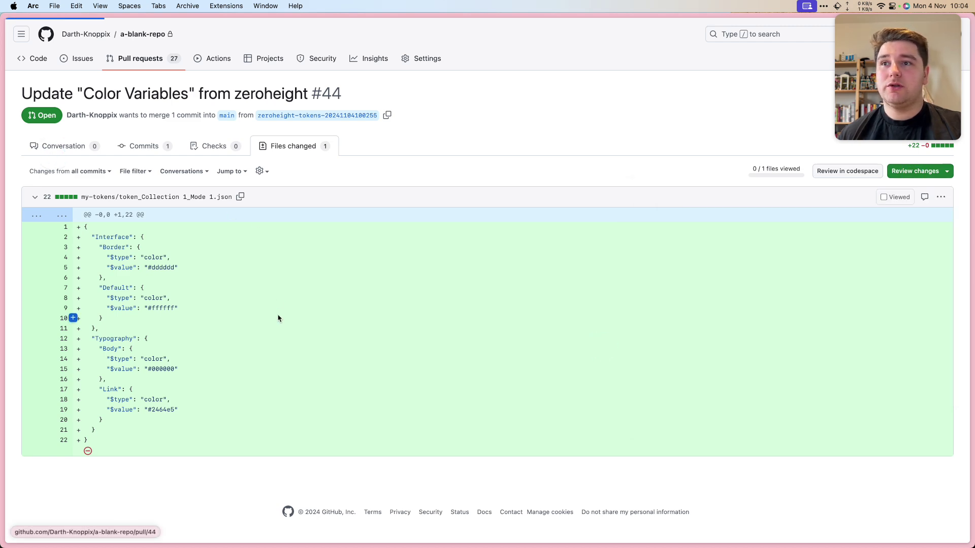
pyautogui.click(248, 288)
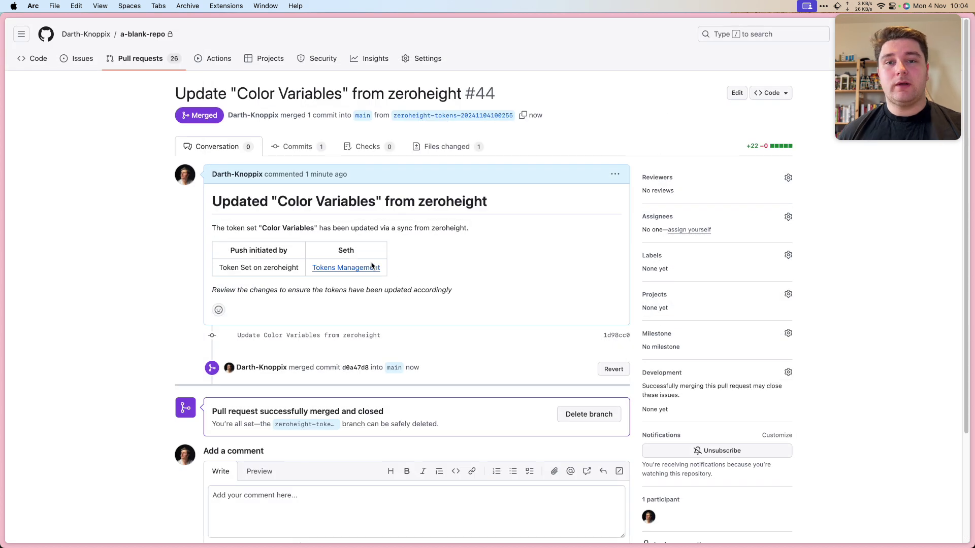
# Open the my-tokens folder in the repository's code to inspect the merged tokens.
pyautogui.click(45, 59)
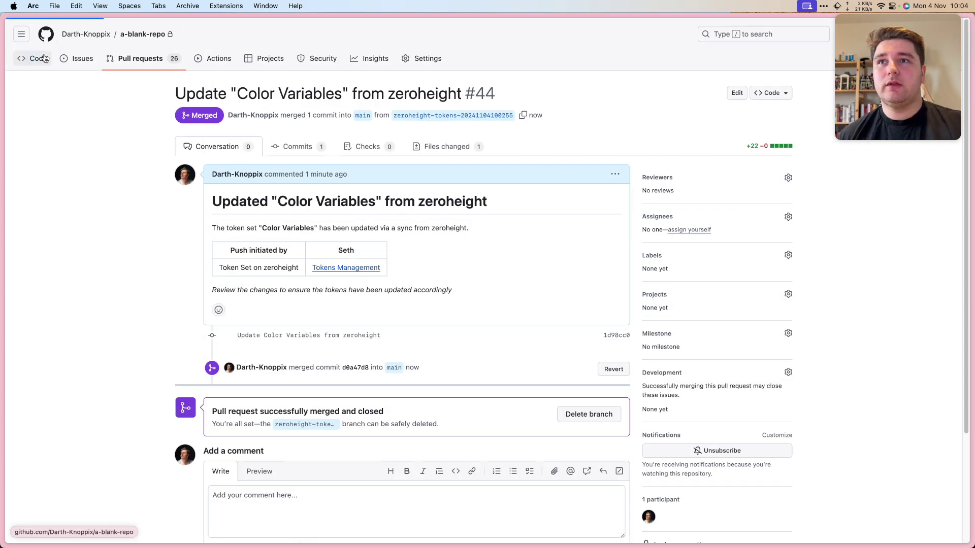
pyautogui.click(223, 247)
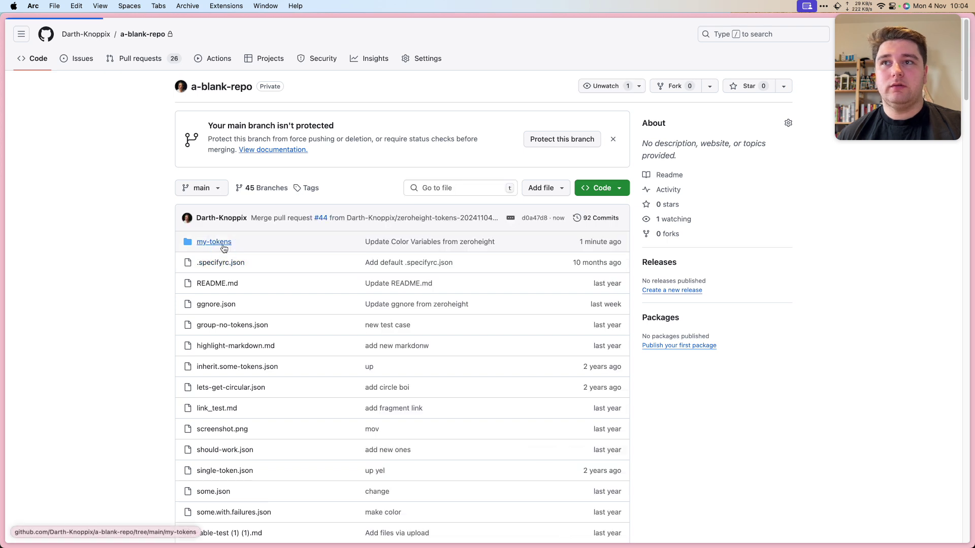
pyautogui.click(132, 188)
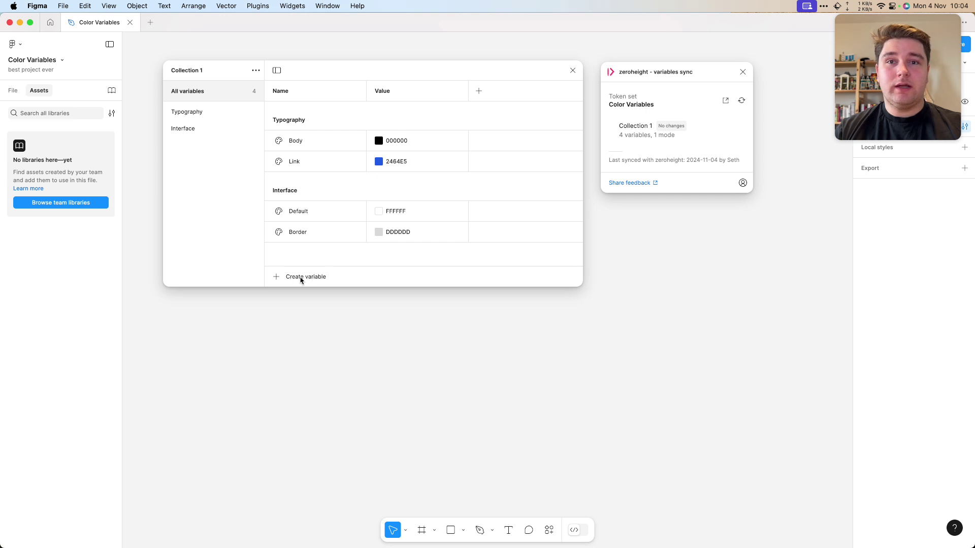
# Switch to Figma and create a color variable named "my new color" in Collection 1.
pyautogui.click(301, 278)
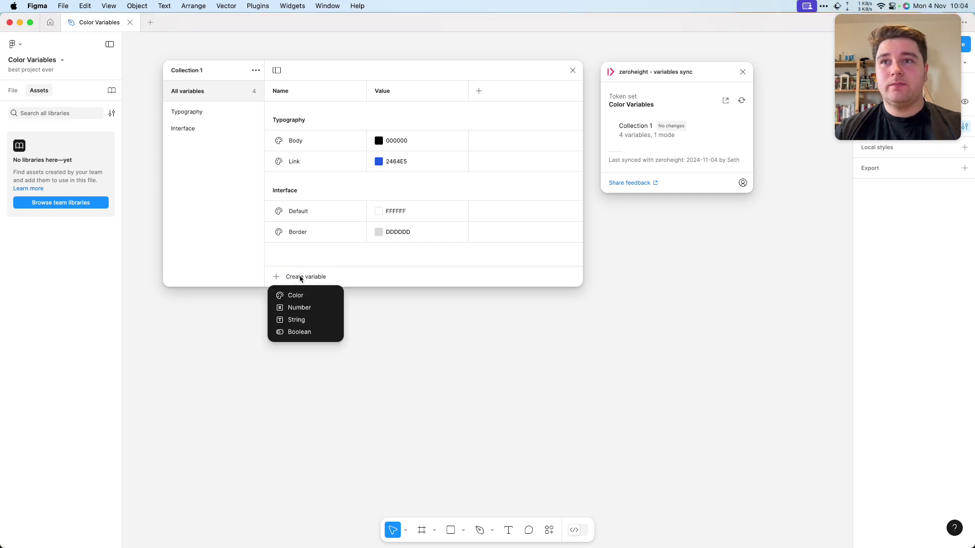
pyautogui.click(304, 296)
pyautogui.write('my new color')
pyautogui.press('Return')
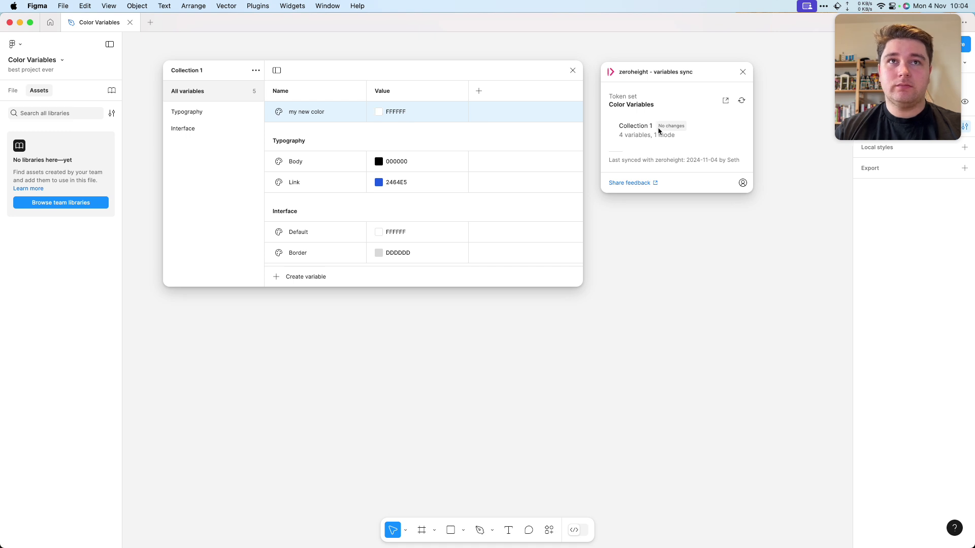
# Refresh the variables sync and push the new variable to zeroheight, and finish the automation setup there.
pyautogui.click(741, 101)
pyautogui.click(660, 159)
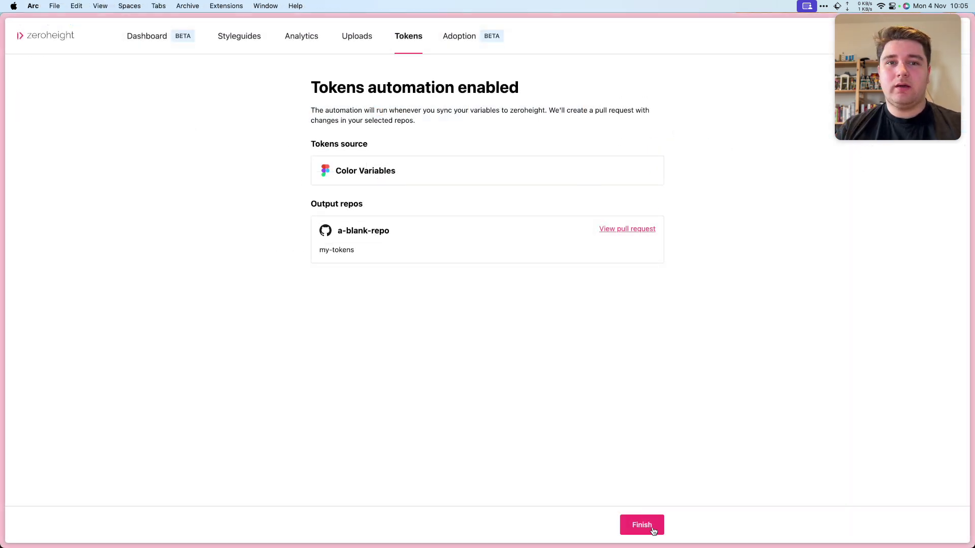
pyautogui.click(652, 531)
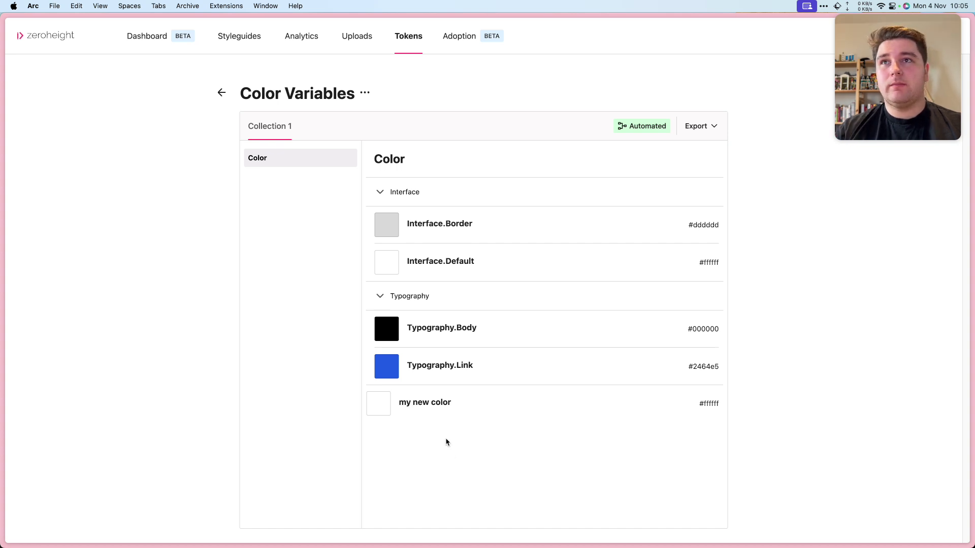
# Switch to GitHub, open the newest "Color Variables" pull request and view its changed files.
pyautogui.hotkey('ctrl', 'Tab')
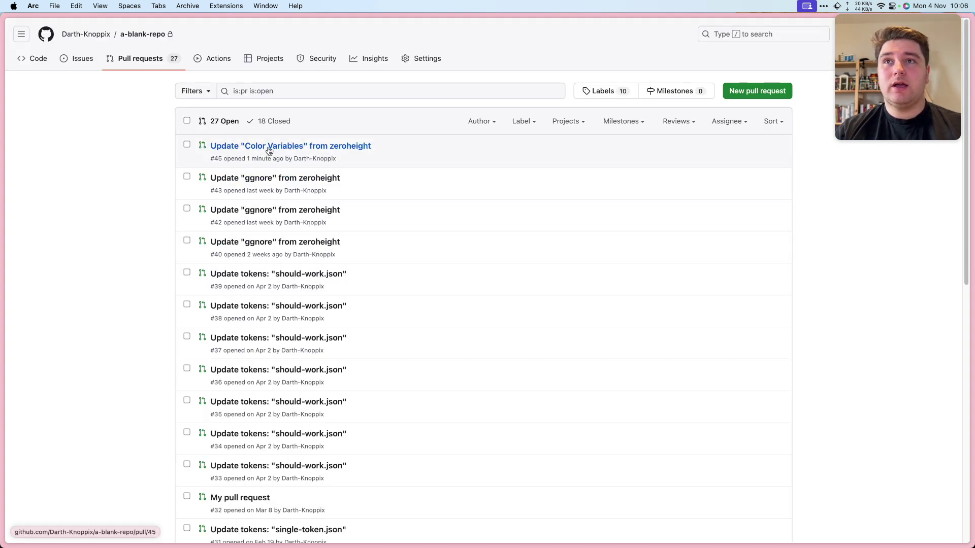
pyautogui.click(302, 151)
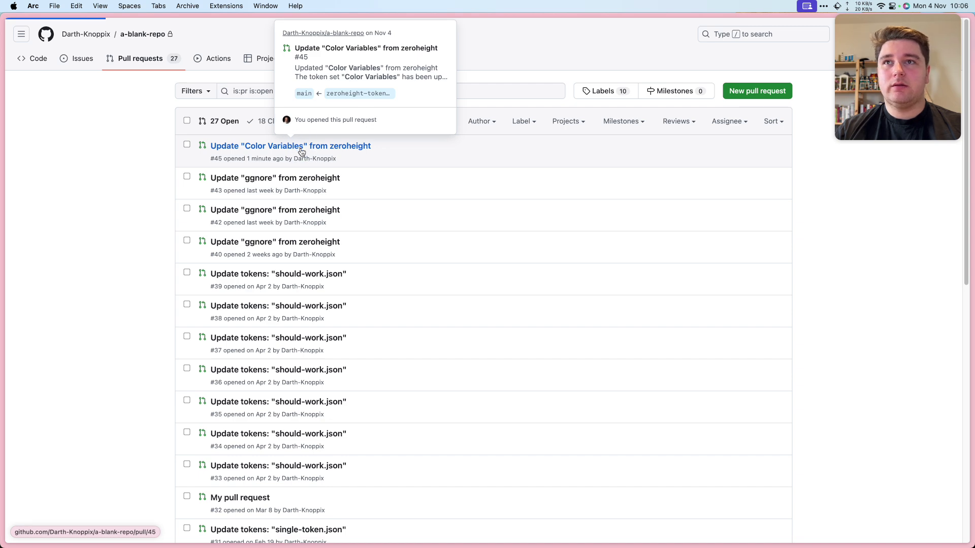
pyautogui.click(463, 147)
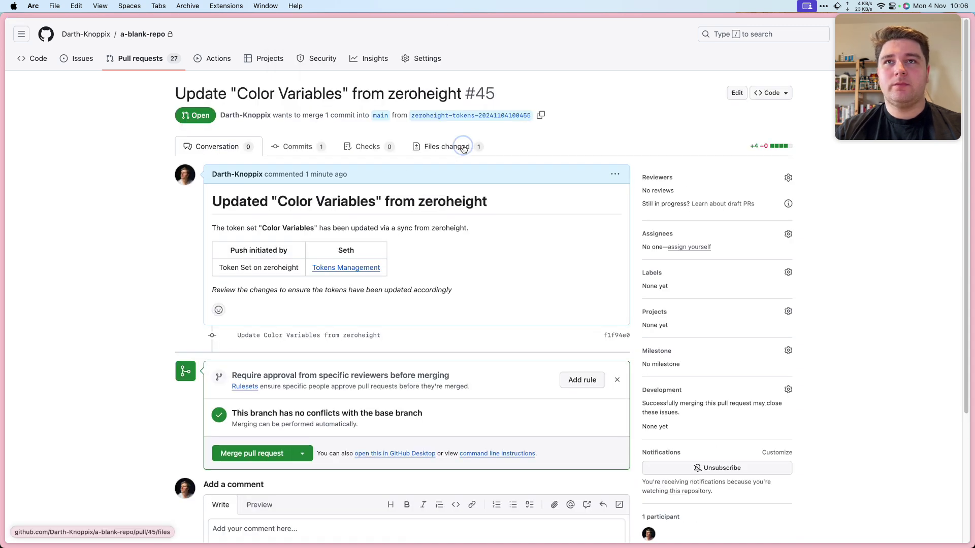